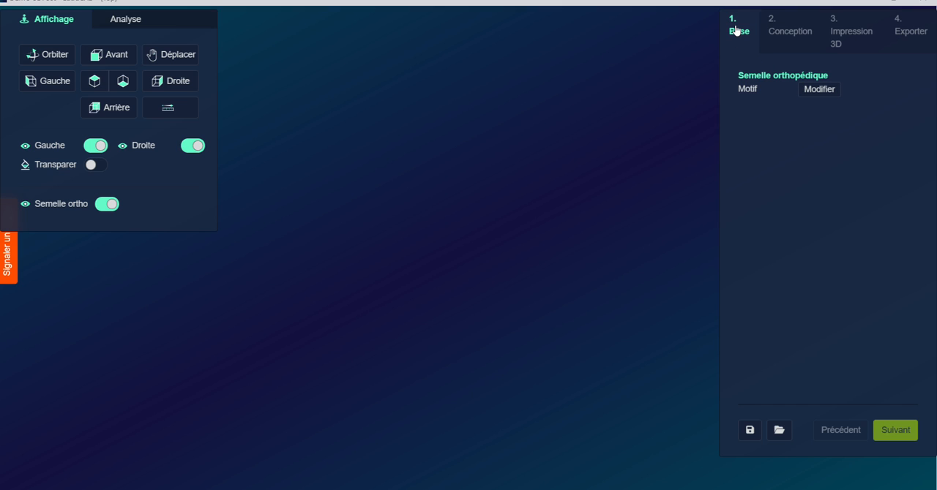
Browse the insole pattern categories and choose the Man pattern from Contact complet
click(818, 89)
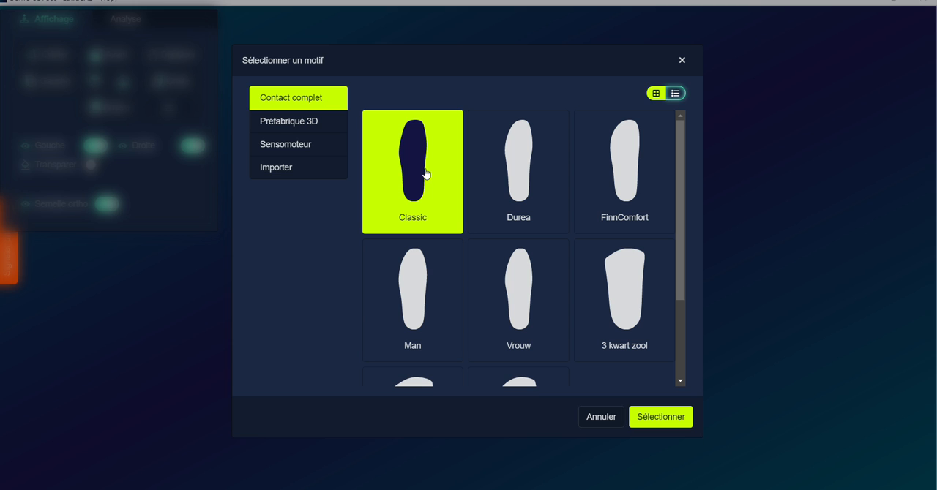
click(277, 125)
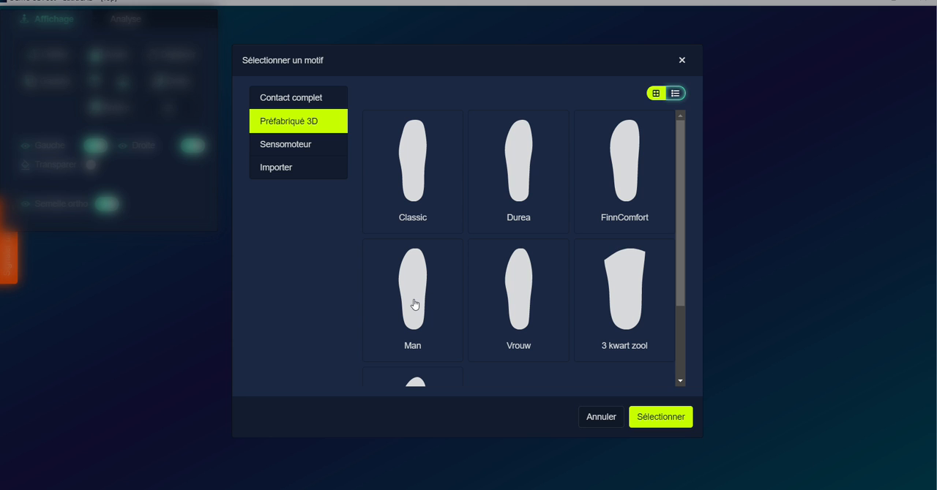
click(288, 145)
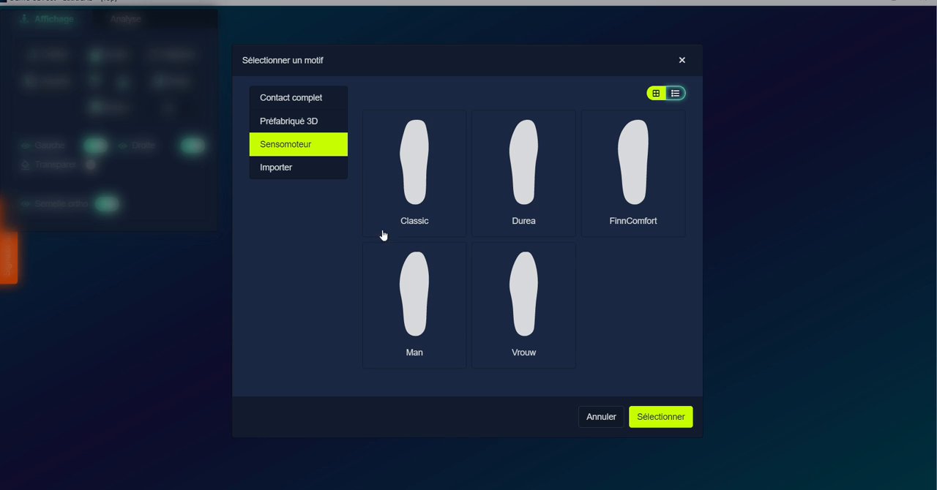
click(284, 100)
click(418, 289)
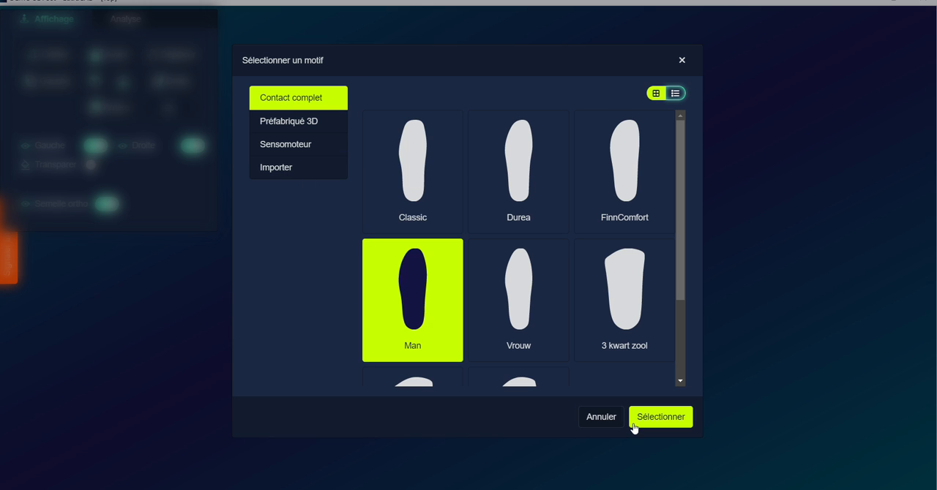
click(650, 416)
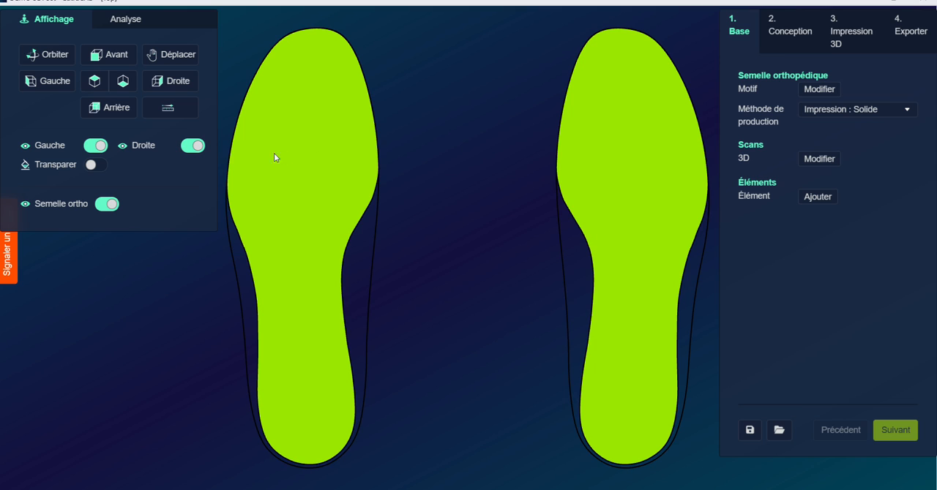
Hide the right insole and load the 3D foot scan dated 13/03/2025 16:35
click(194, 147)
click(122, 82)
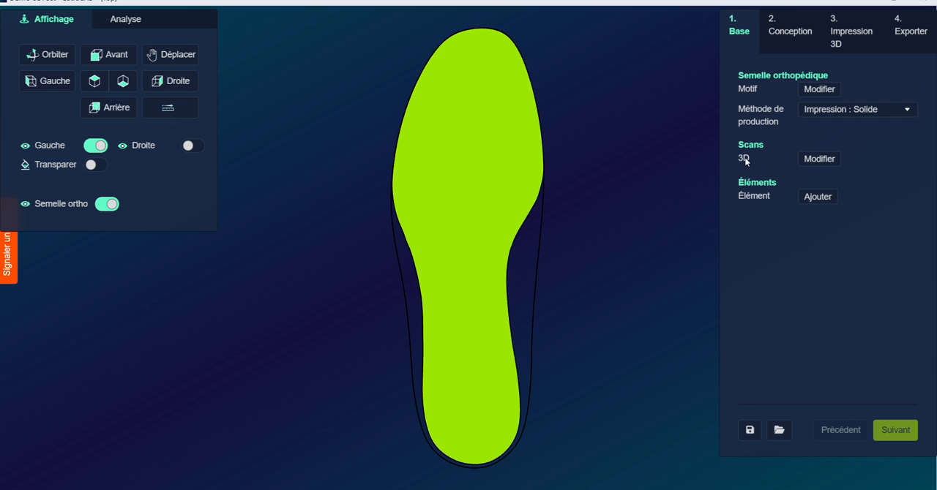
click(820, 159)
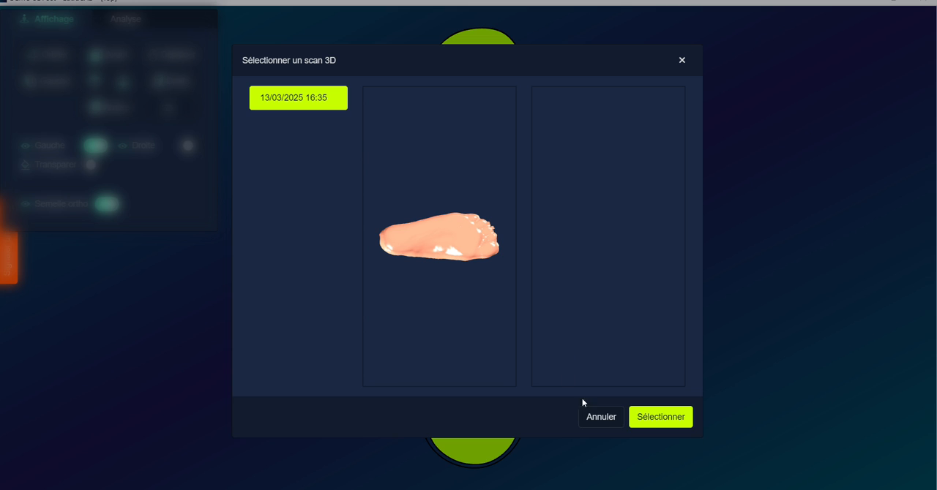
click(640, 422)
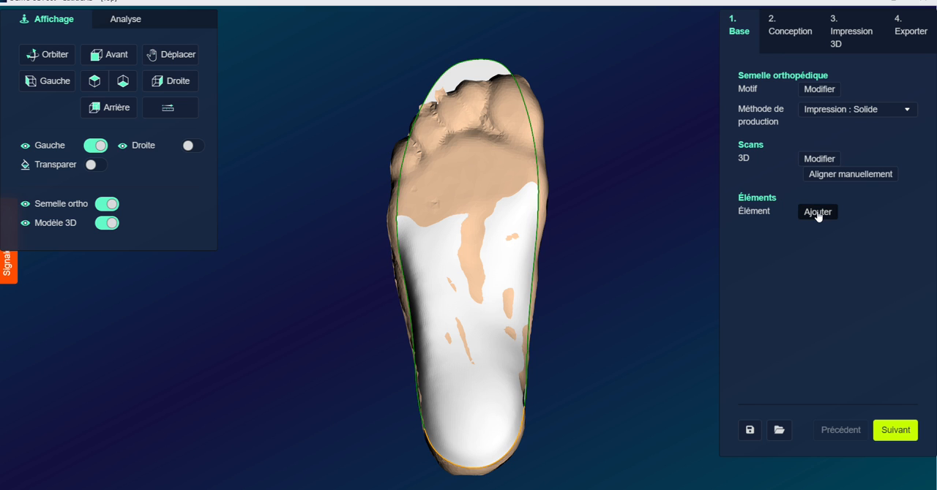
Look through the library of insole elements and plantar hollows without adding any to the design
click(817, 213)
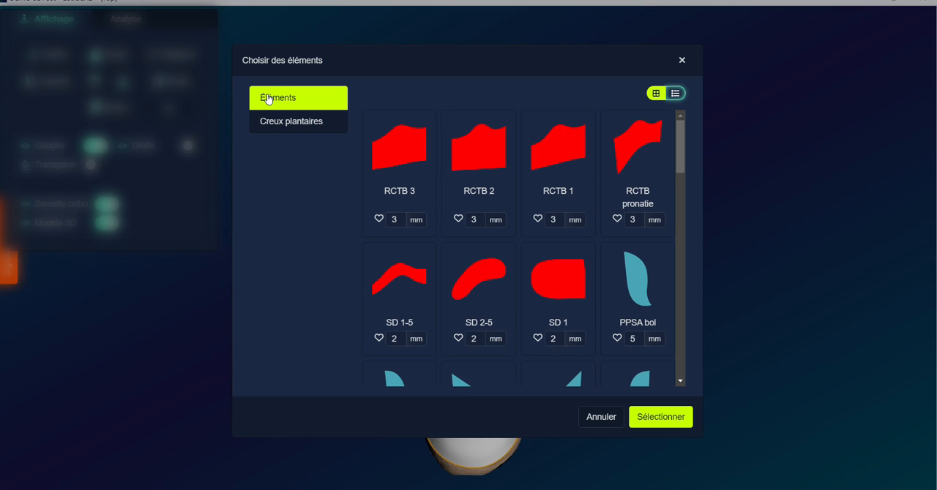
scroll(517, 176, down, 2)
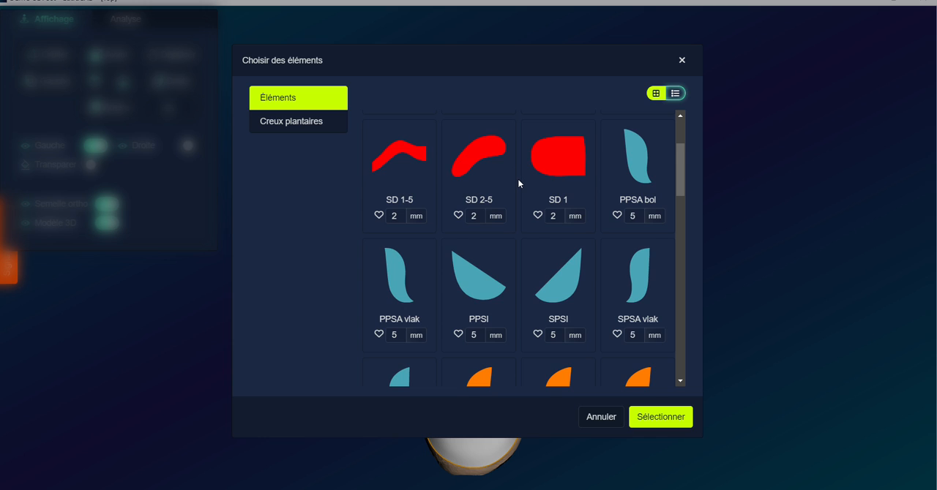
scroll(518, 180, down, 2)
scroll(522, 191, up, 3)
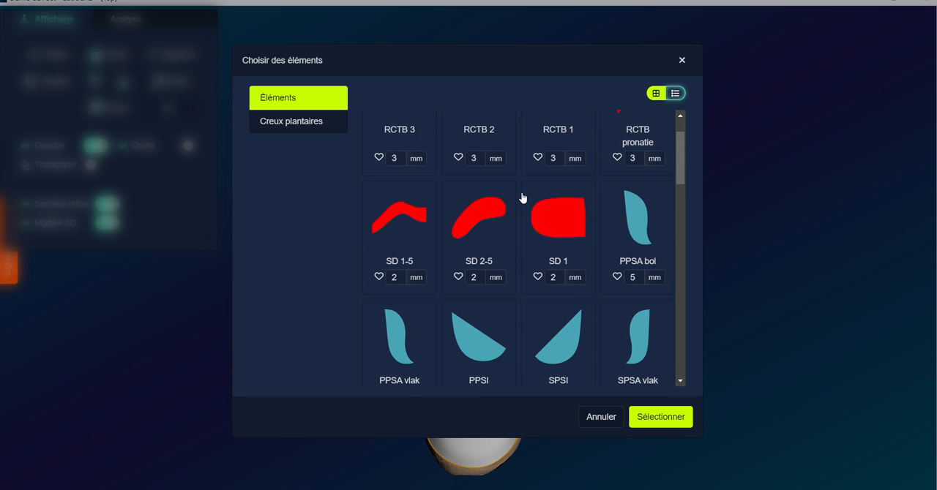
scroll(523, 197, down, 2)
scroll(522, 197, down, 2)
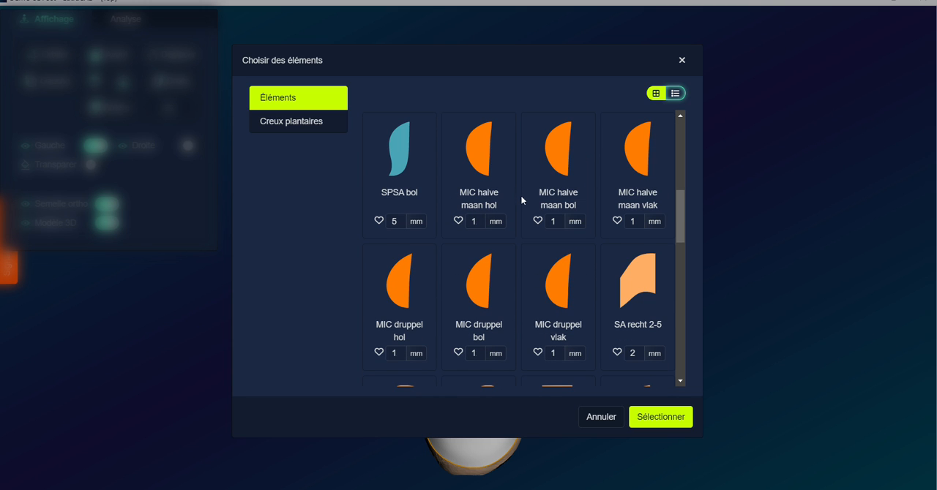
scroll(559, 272, down, 1)
scroll(559, 274, down, 4)
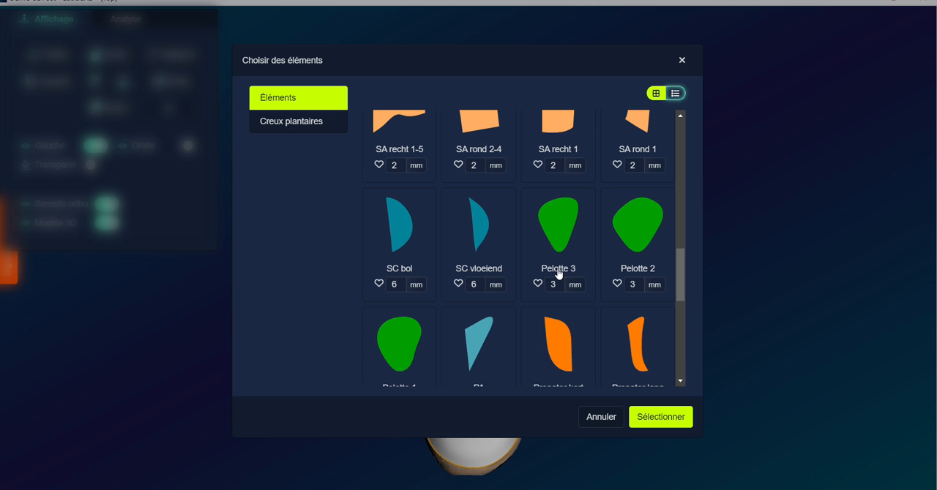
scroll(554, 244, down, 1)
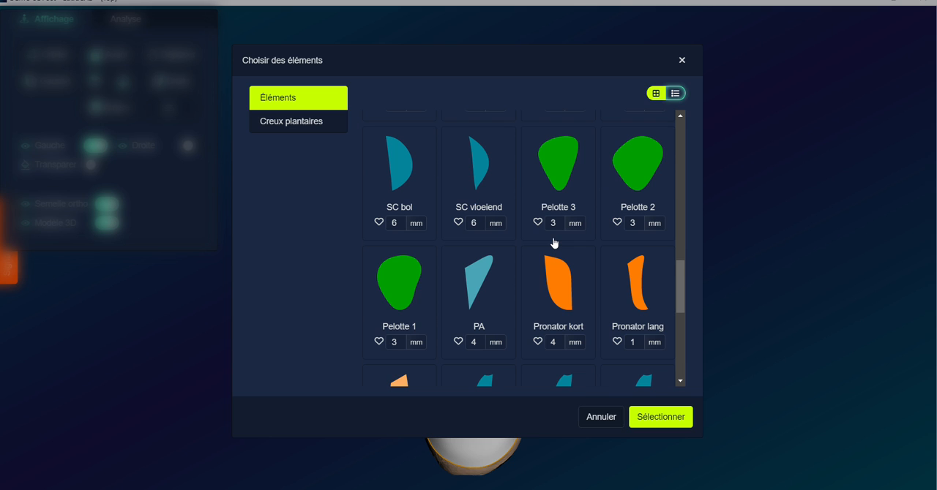
scroll(554, 244, down, 4)
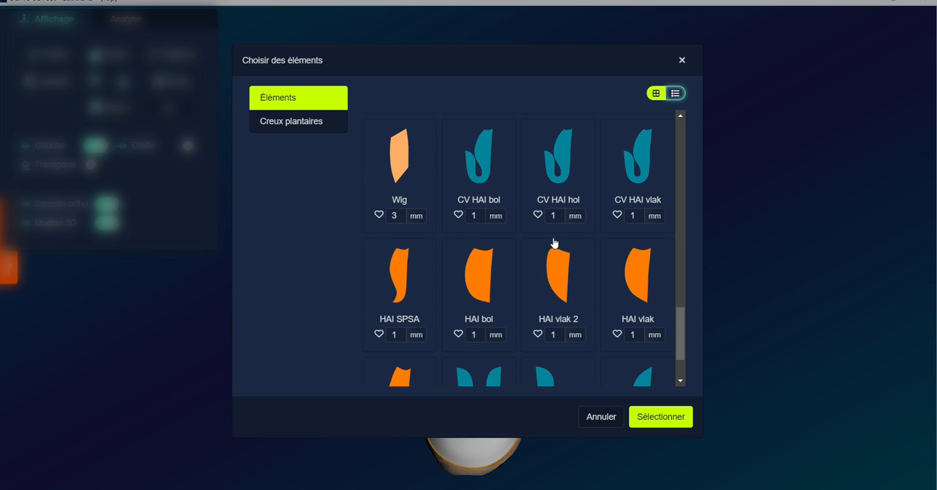
click(286, 124)
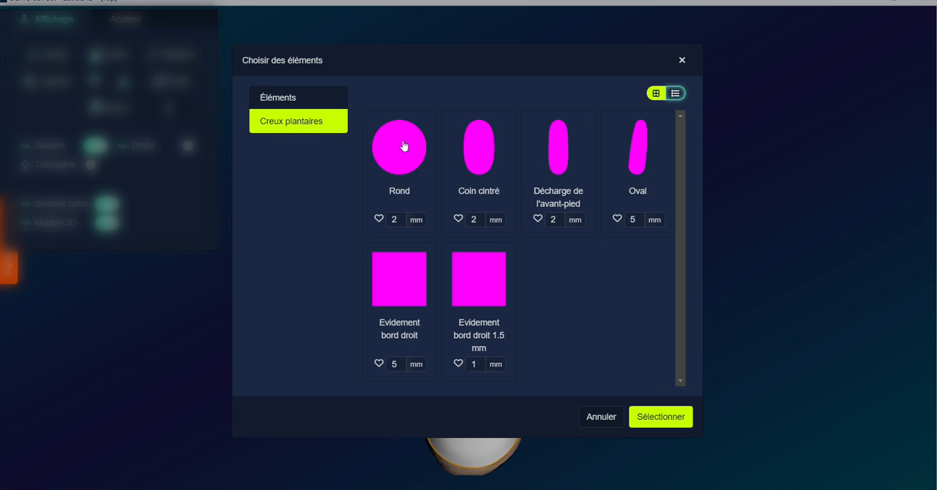
click(620, 418)
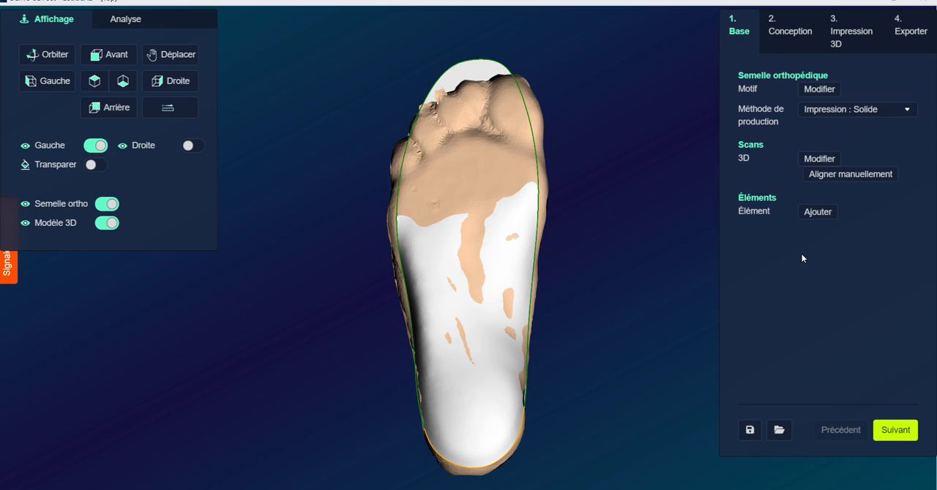
Advance to the Conception stage and choose Millimètre as the size table
click(895, 428)
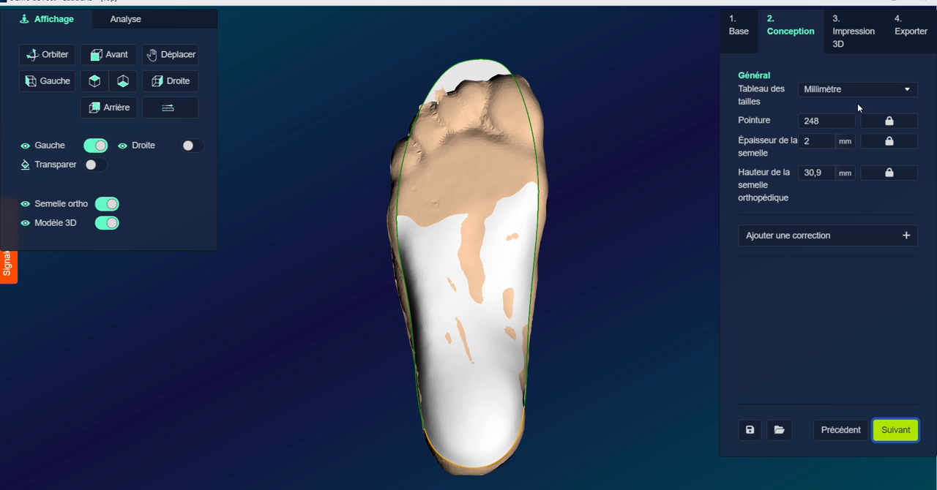
click(835, 90)
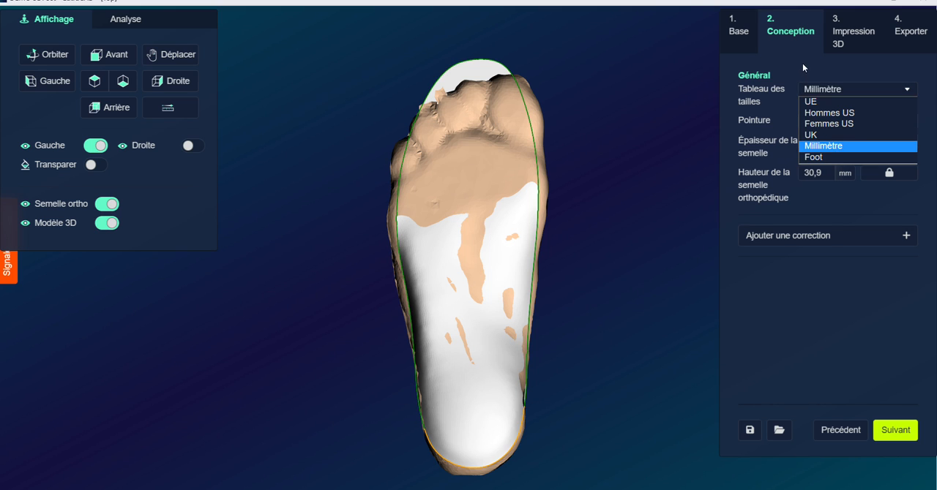
click(839, 146)
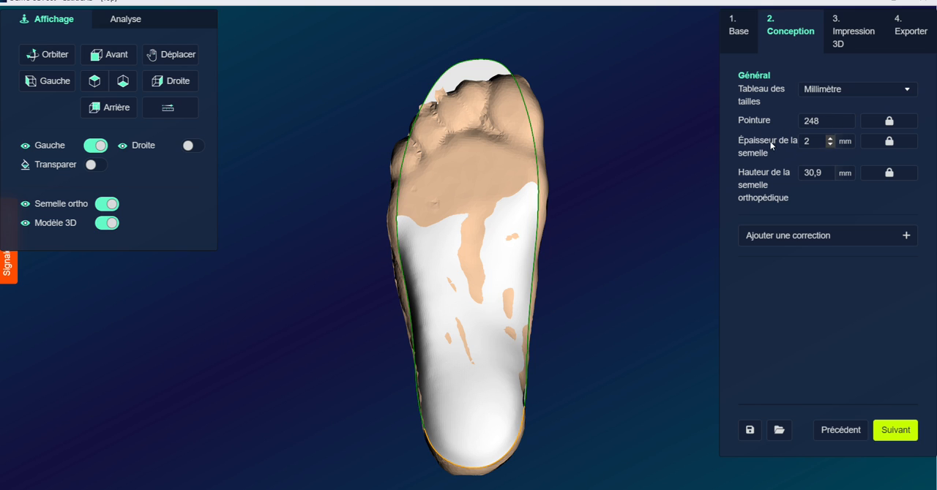
Examine the insole from the right side and from above, and look through the available forefoot, midfoot, heel and other corrections
click(194, 85)
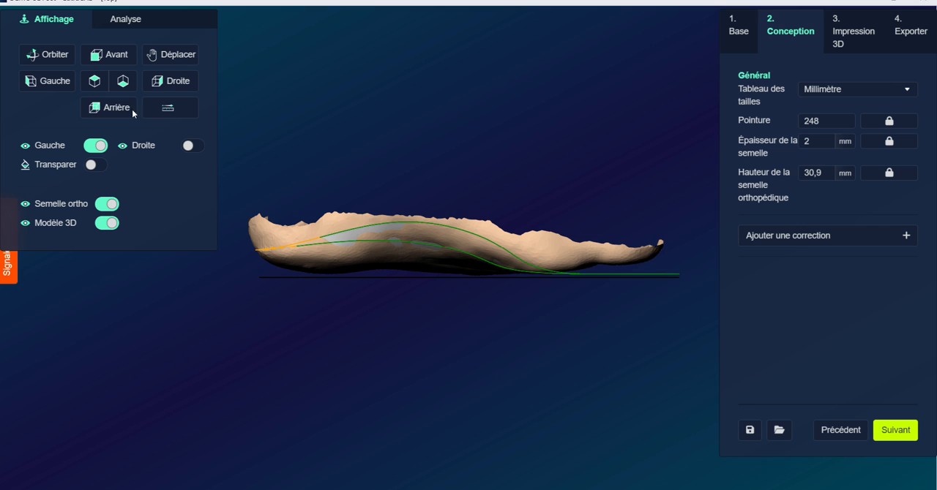
click(94, 80)
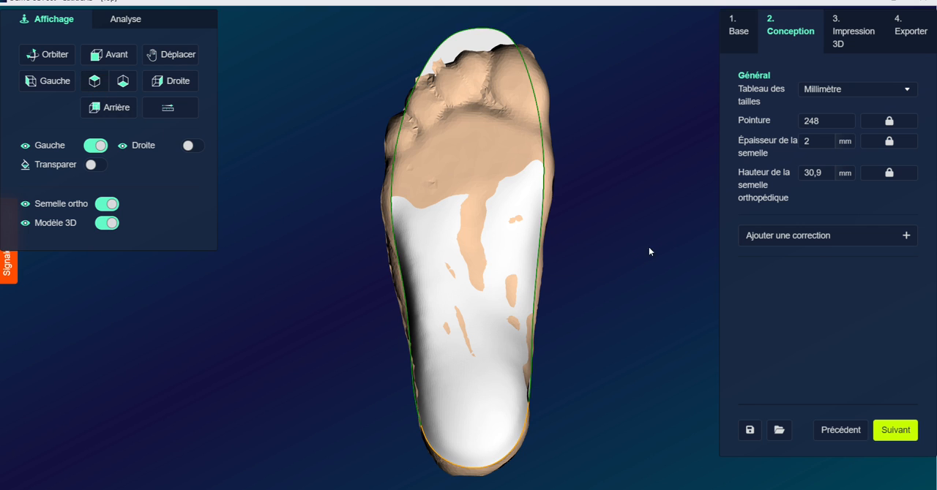
click(814, 238)
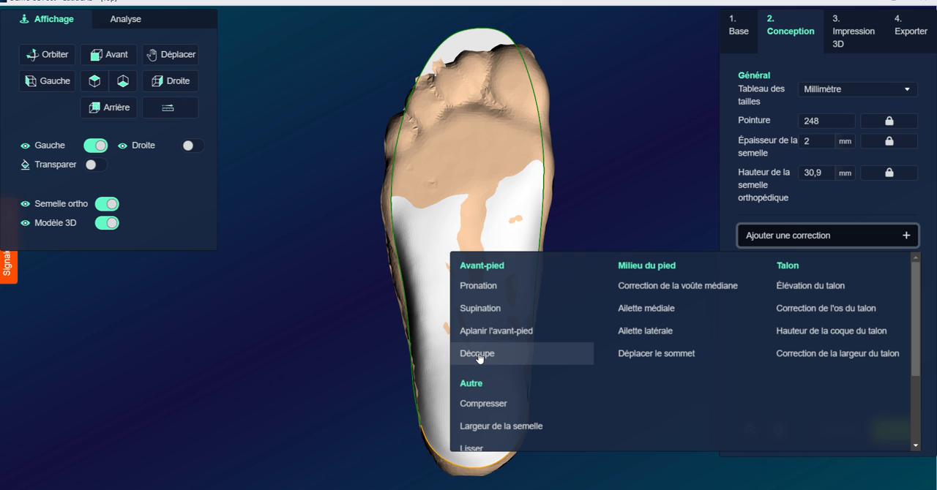
scroll(483, 360, down, 1)
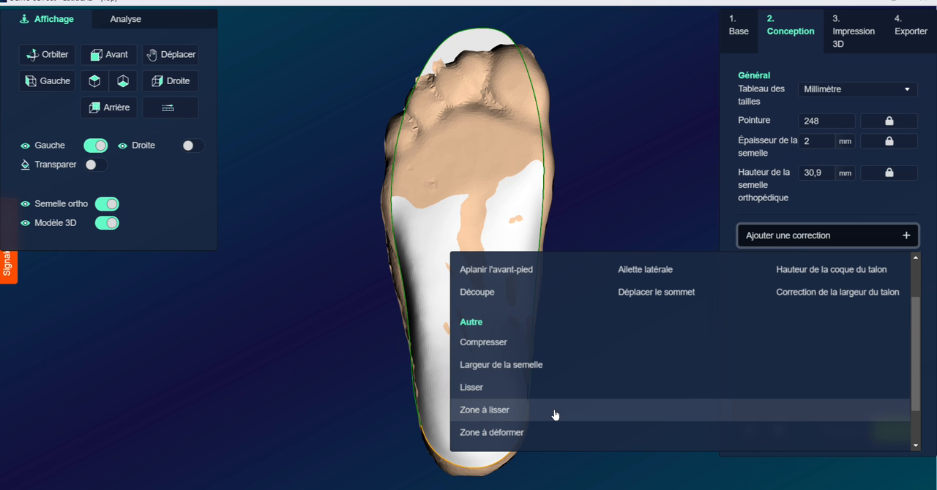
scroll(554, 414, down, 2)
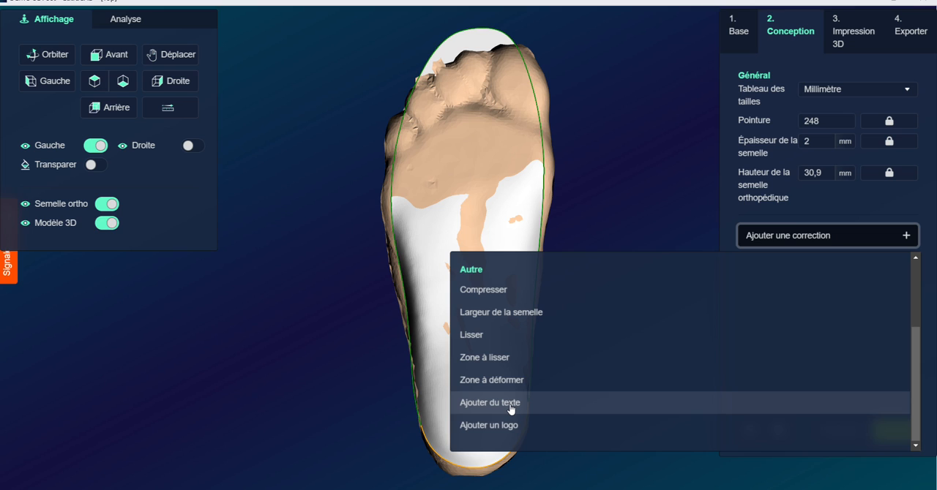
scroll(707, 382, up, 2)
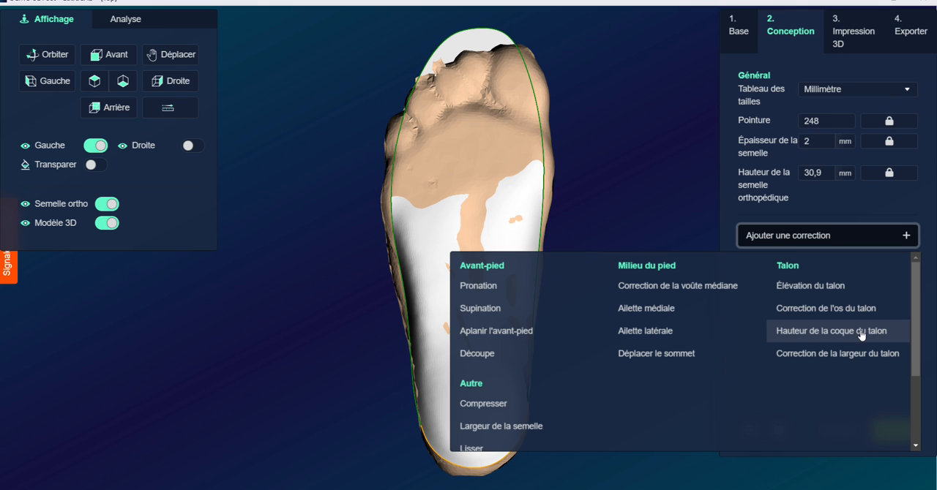
click(853, 241)
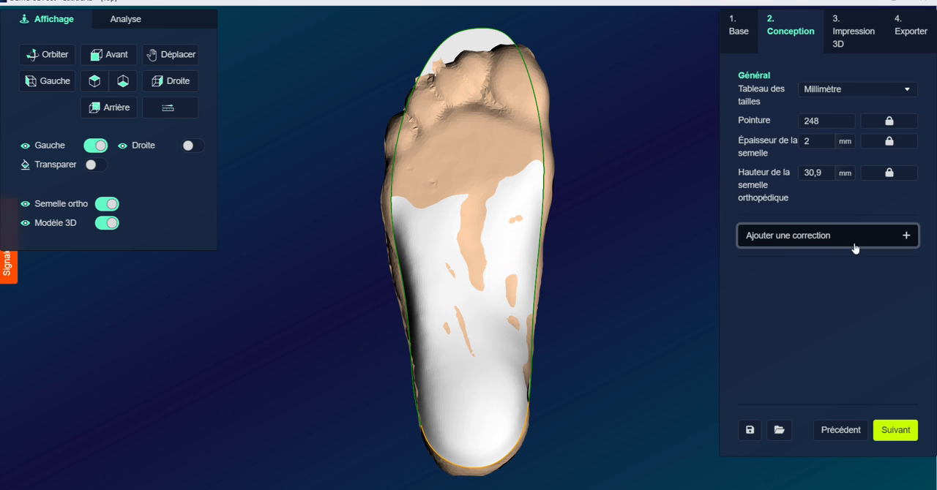
Save the insole design and advance to the Impression 3D stage
click(752, 430)
click(895, 430)
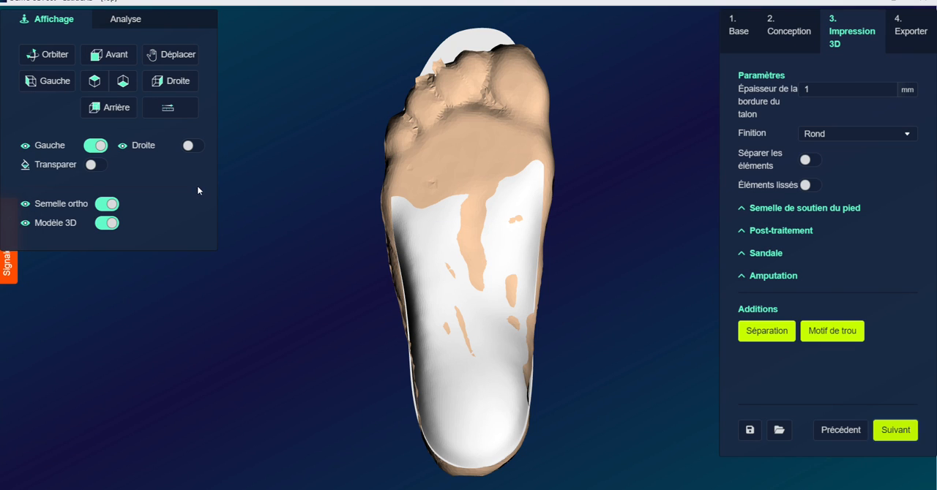
Hide the 3D foot model and inspect the bare left insole
click(106, 223)
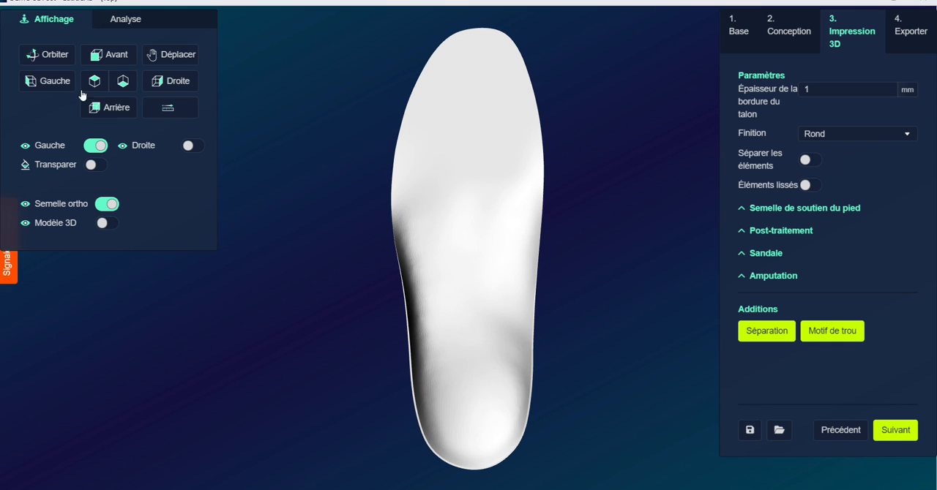
click(44, 55)
mouse_move(489, 303)
mouse_down()
mouse_move(348, 140)
mouse_move(310, 44)
mouse_move(328, 126)
mouse_move(381, 216)
mouse_move(464, 286)
mouse_move(494, 293)
mouse_up()
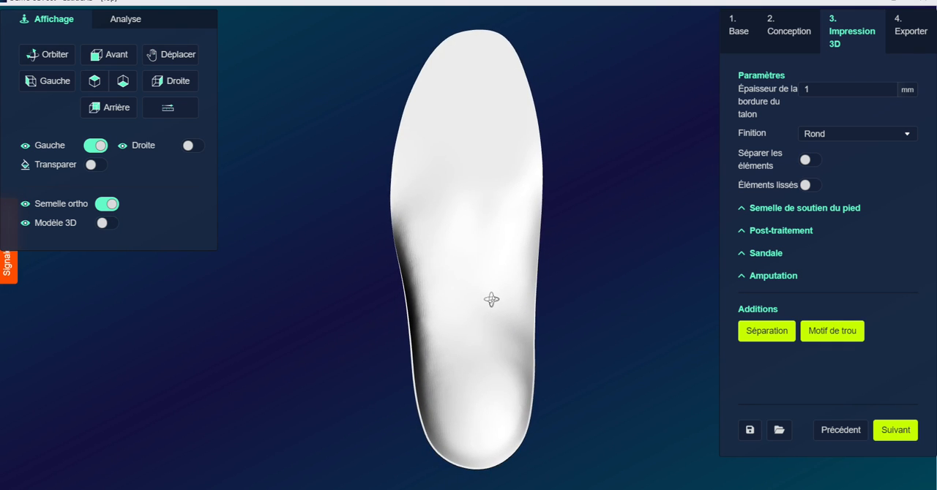
Set the insole's finish to Droit and advance to the Exporter stage
click(821, 137)
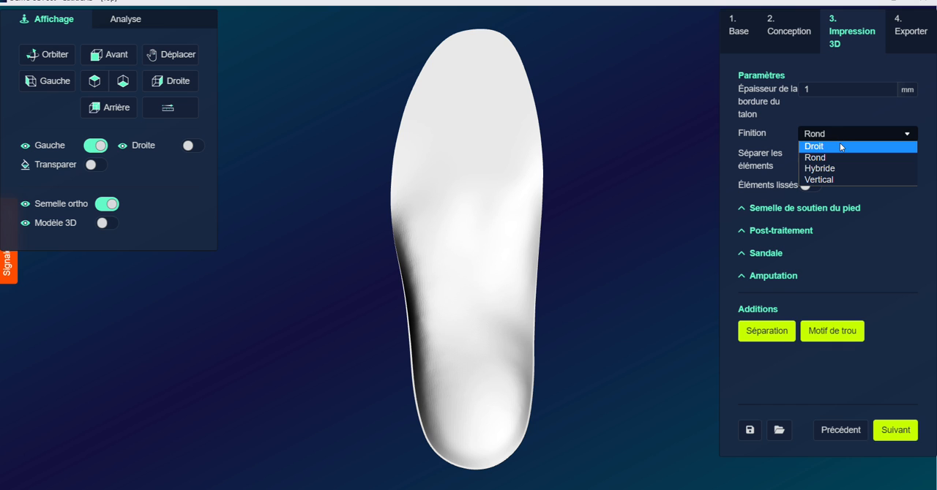
click(810, 161)
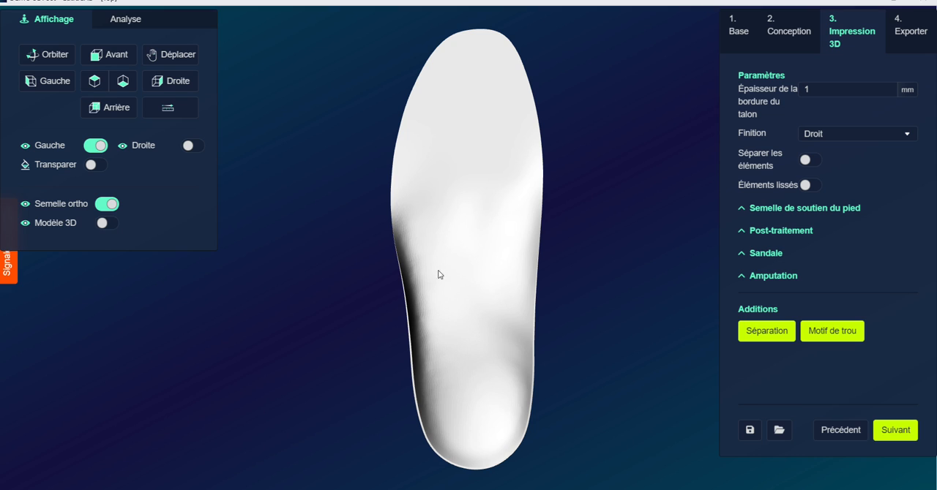
click(171, 82)
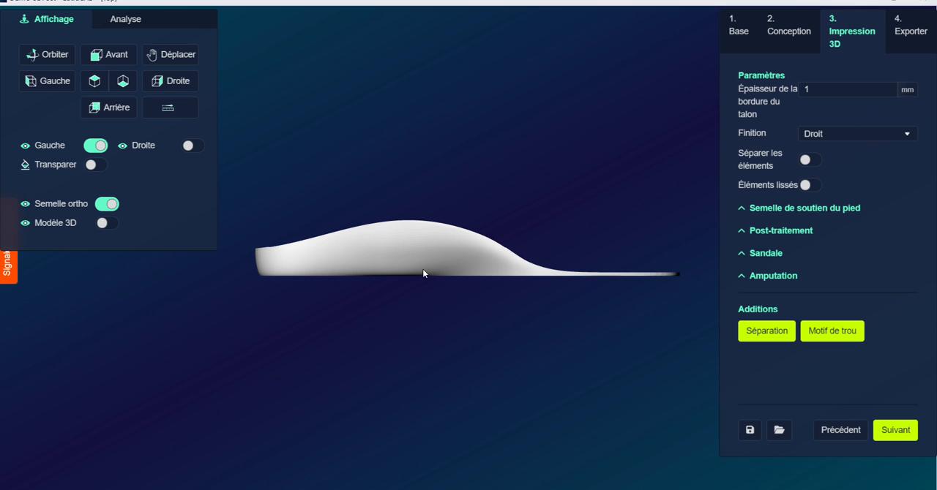
click(898, 431)
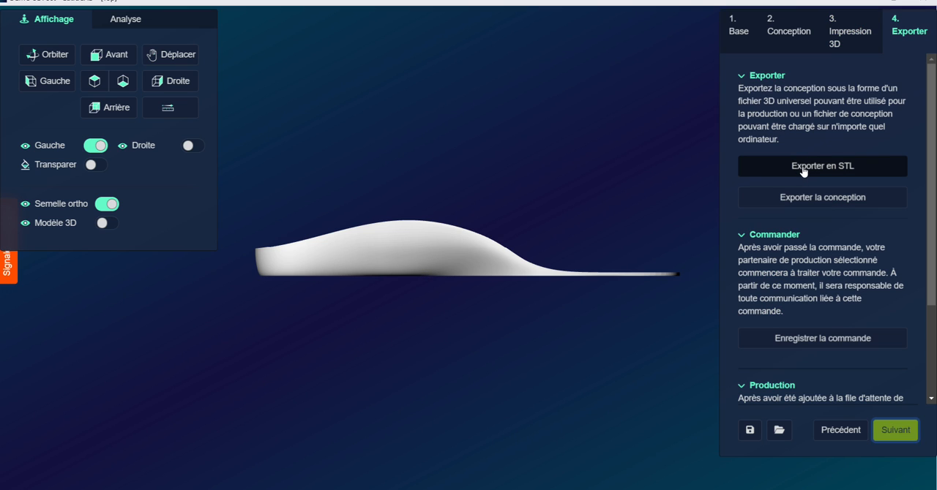